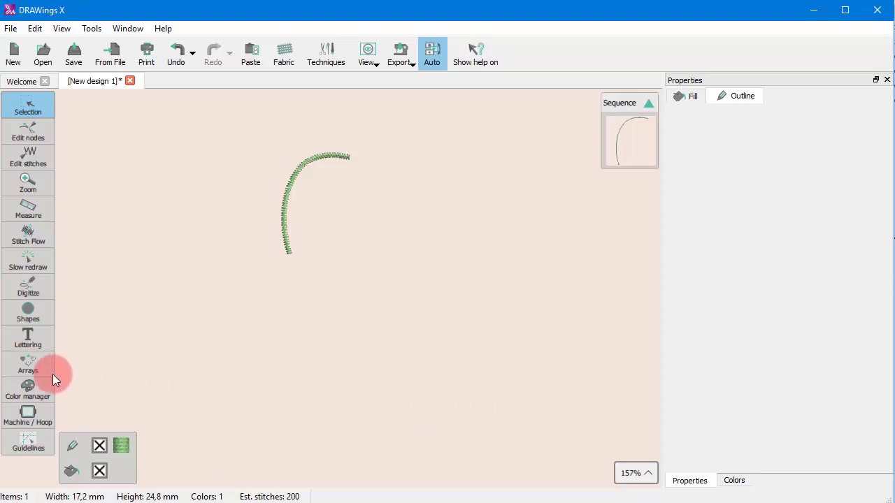
Start a circular array from the green satin curve.
mouse_move(43, 343)
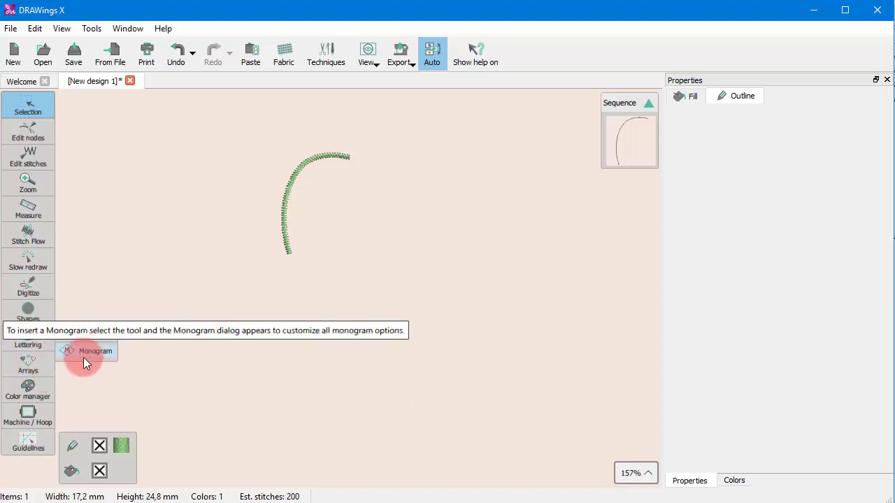
mouse_move(40, 362)
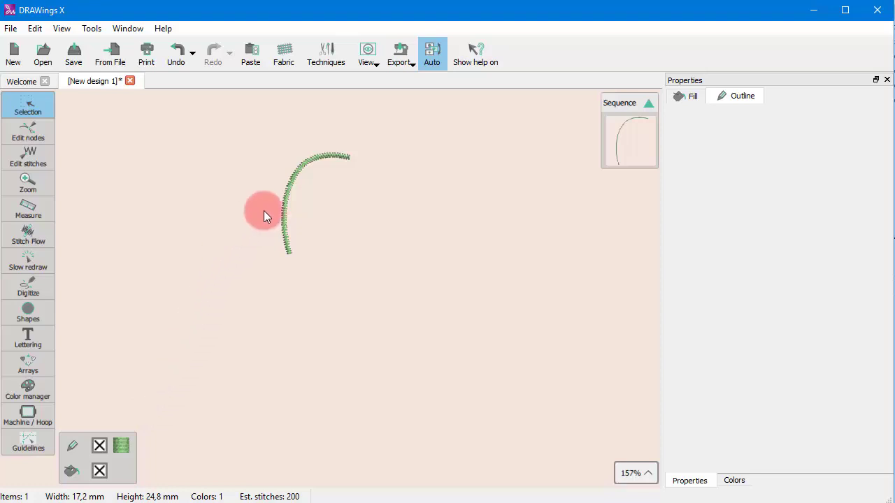
left_click(293, 179)
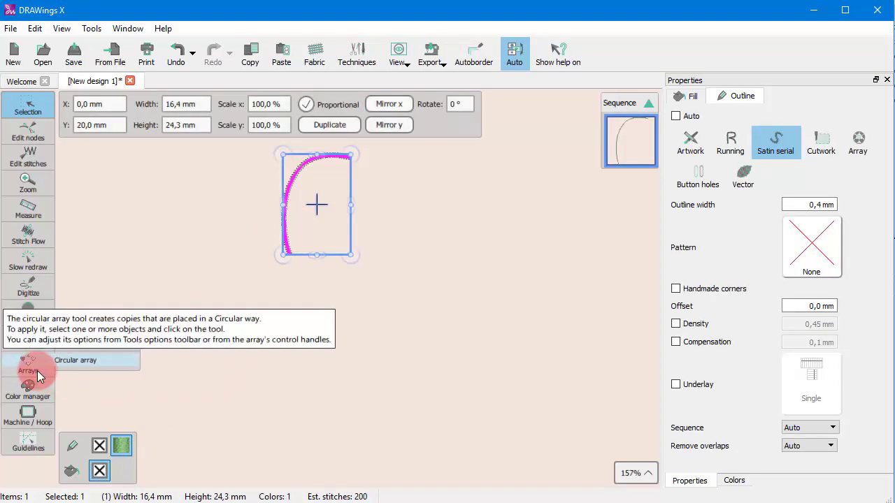
left_click(57, 360)
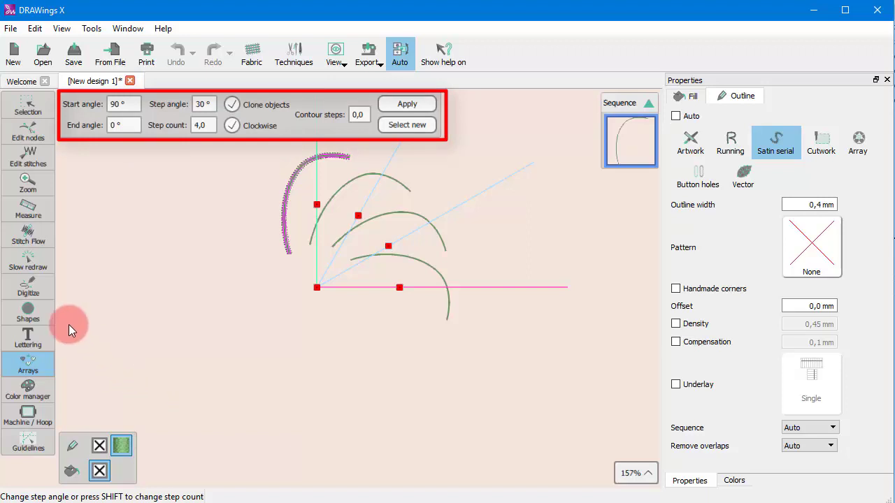
Try an end angle of 330° for the circular array, then set the step angle to 30°.
left_click(114, 104)
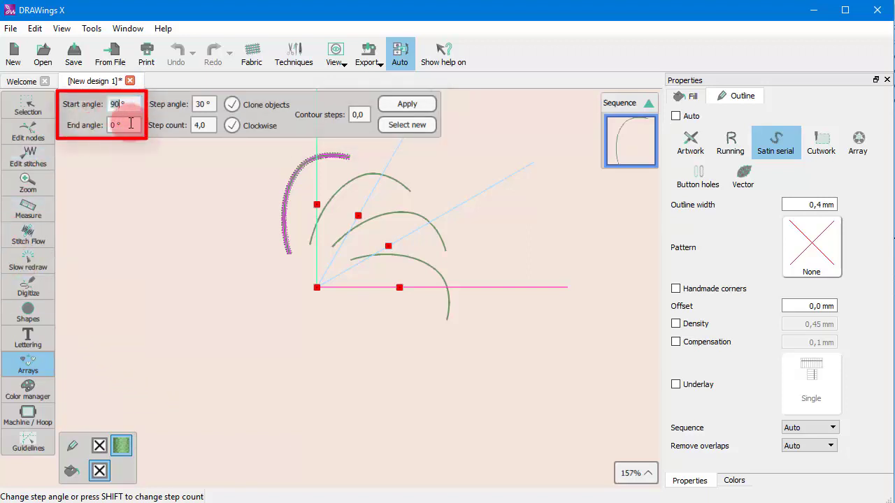
left_click(130, 123)
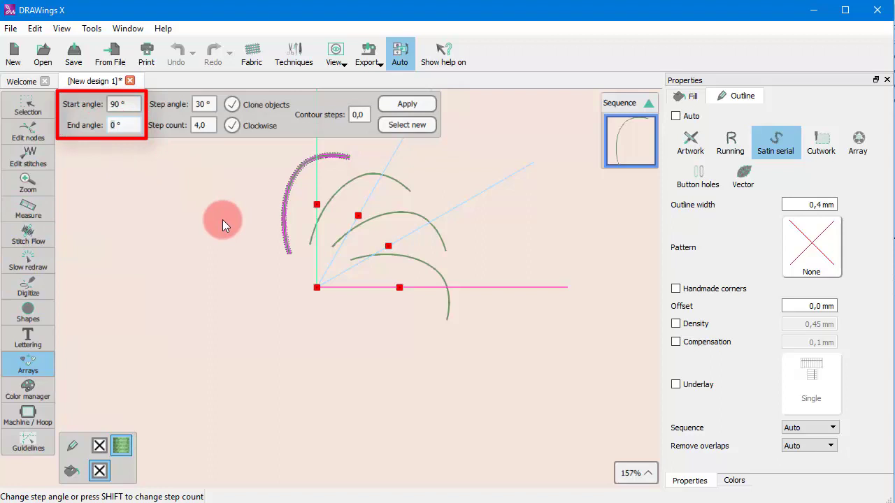
key("BackSpace")
type("330")
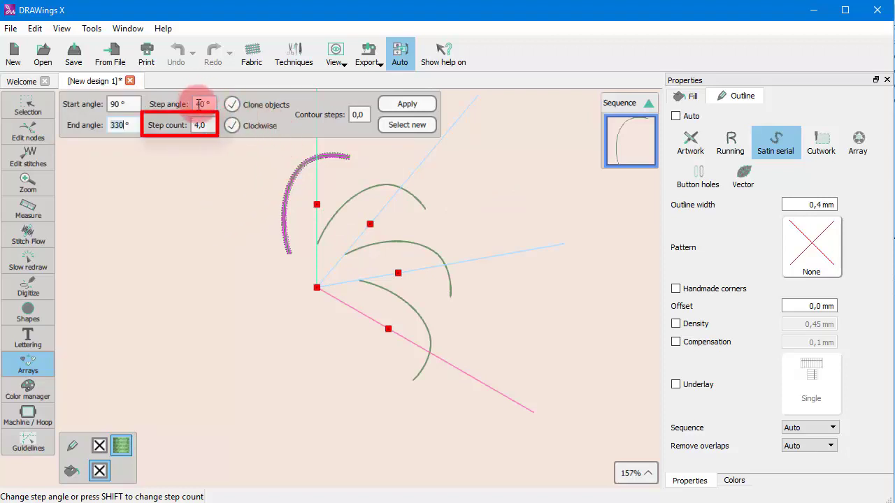
left_click(199, 103)
key("BackSpace")
type("3")
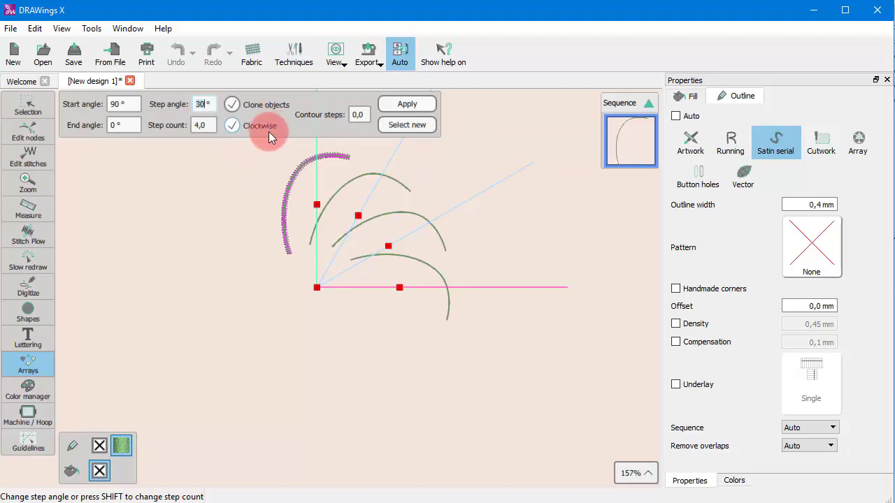
Set the array's step count to 5, then raise it to 6.
left_click(198, 126)
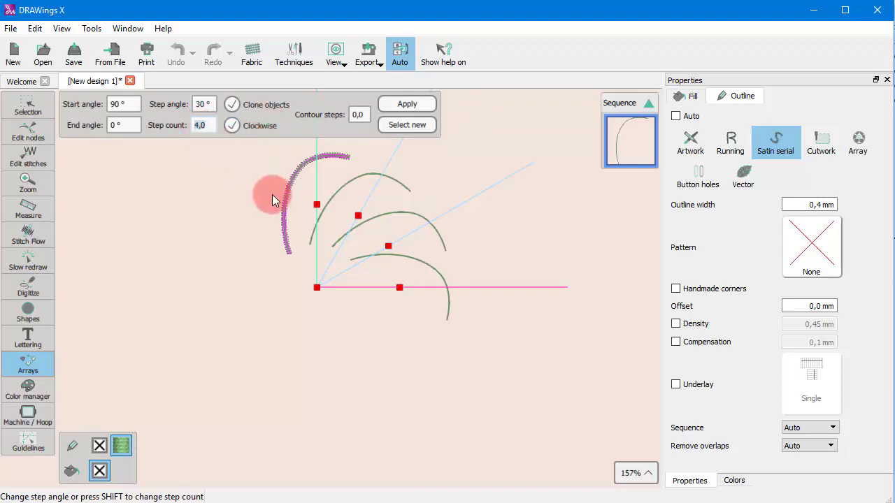
type("5")
key("Return")
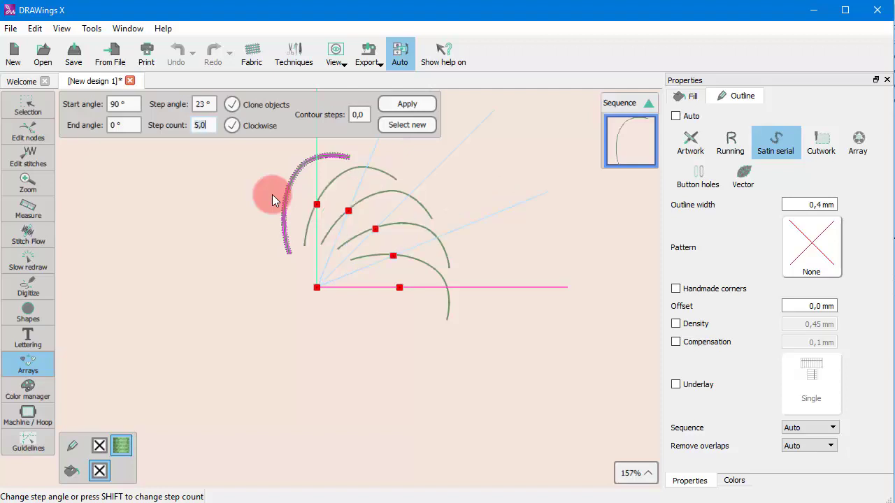
type("6")
key("Return")
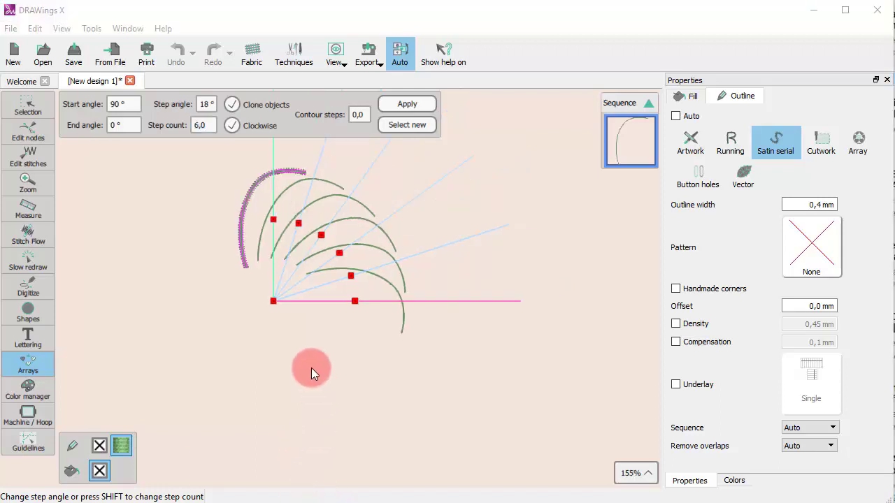
Set the circular array's step angle to 25°.
left_click(204, 104)
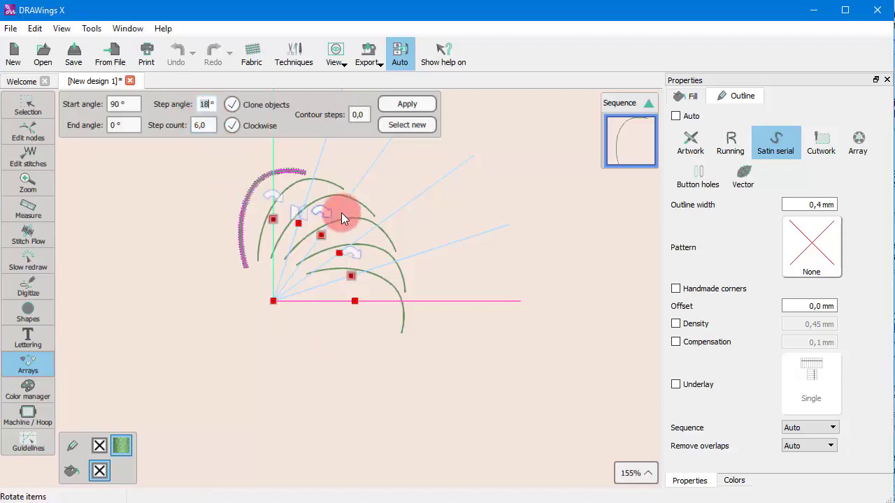
type("25")
key("Return")
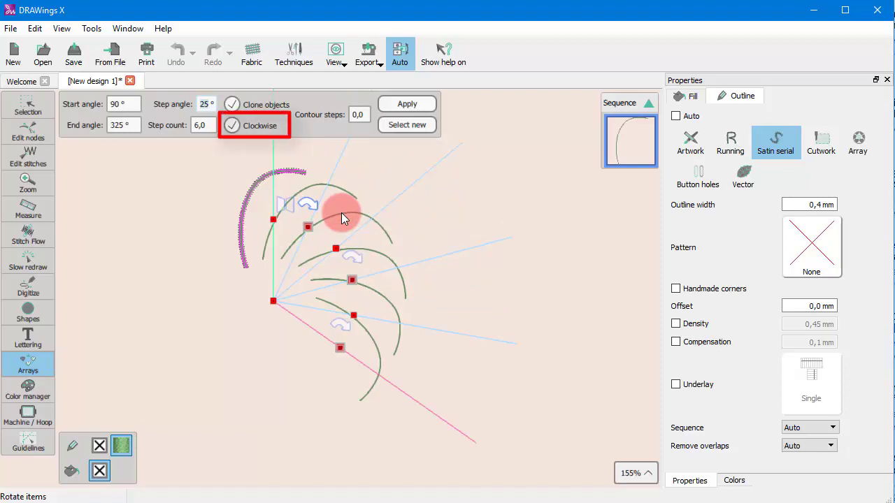
Turn the array's Clockwise option off and on again, and try the Clone objects option.
left_click(231, 126)
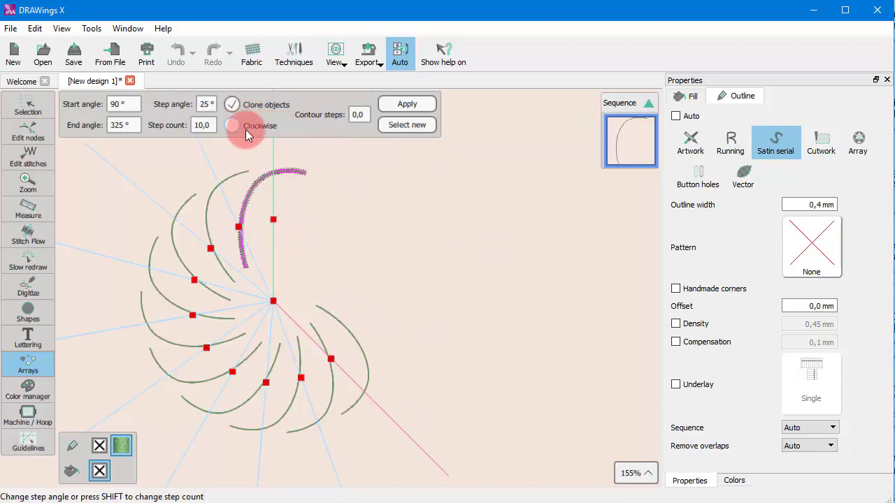
left_click(246, 129)
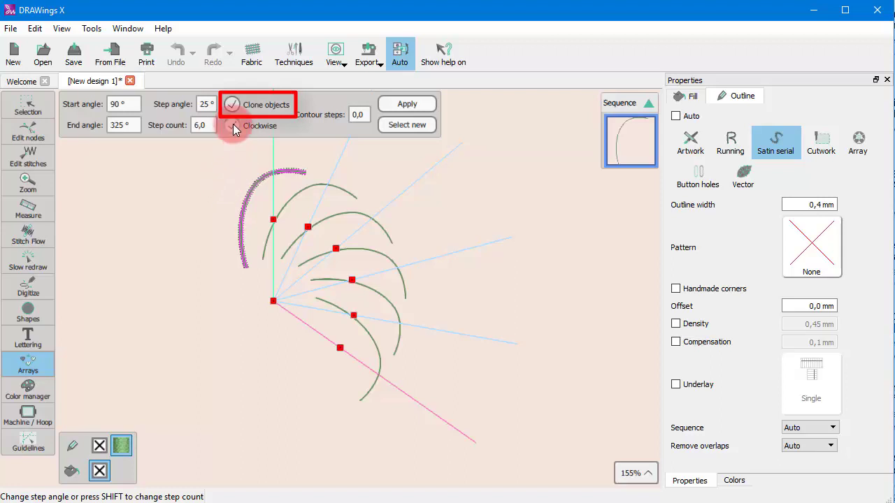
left_click(244, 105)
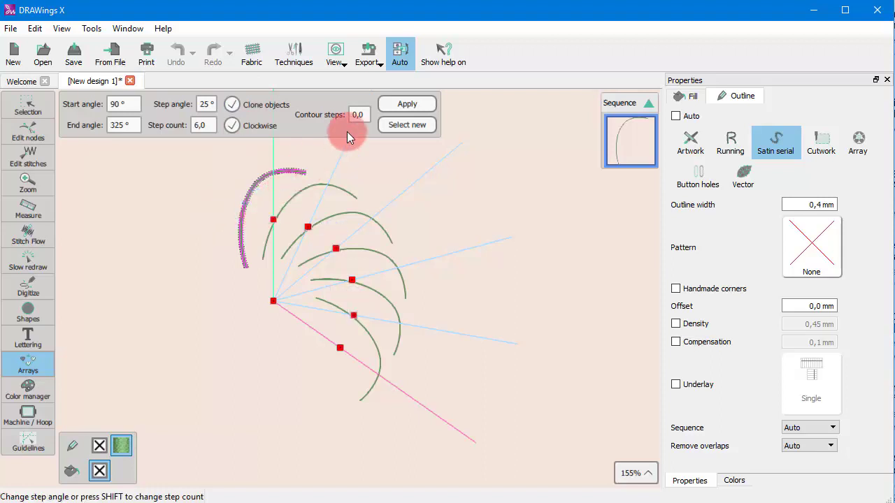
Set the array's end angle to 90° and its contour steps to 1, then 2.
left_click(119, 124)
type("90")
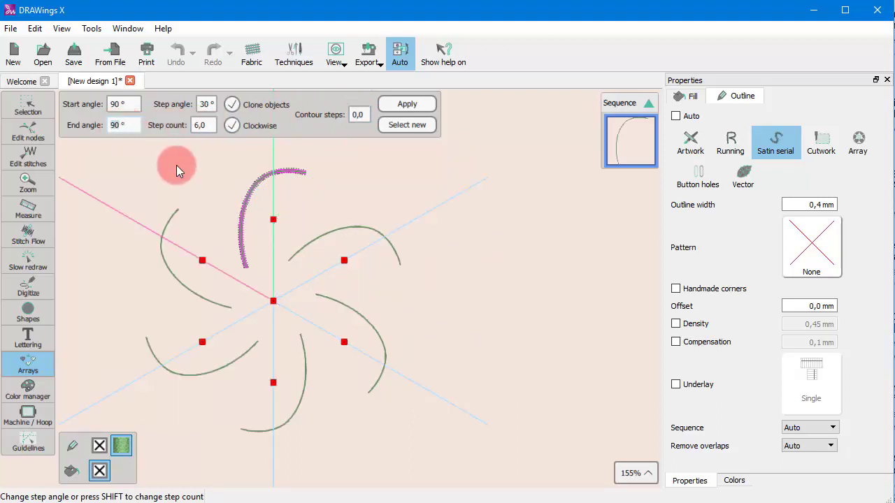
left_click(362, 116)
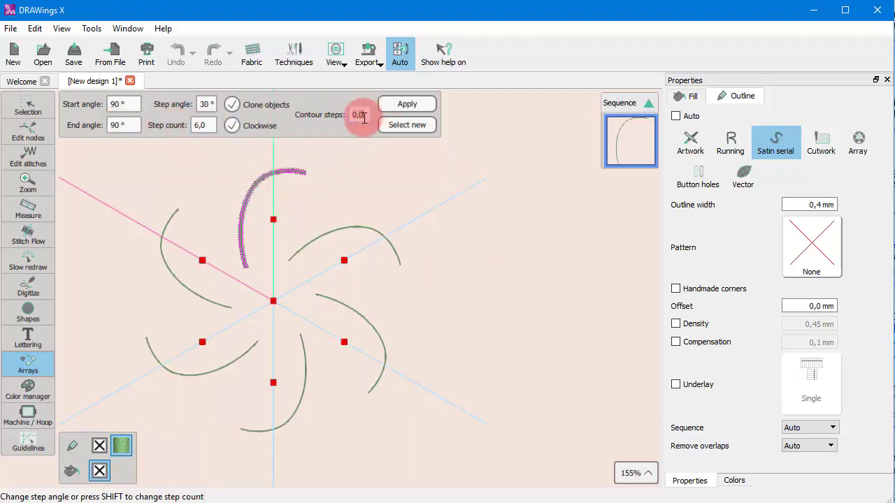
type("1")
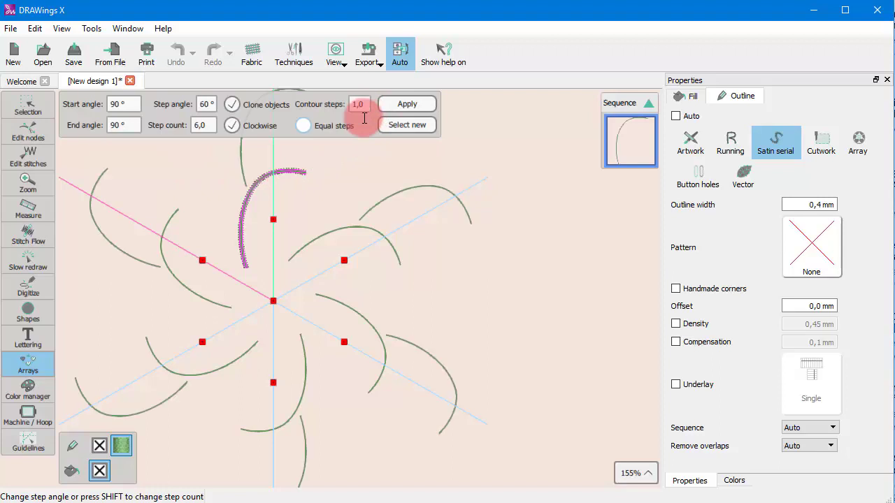
scroll(363, 102, "down", 1)
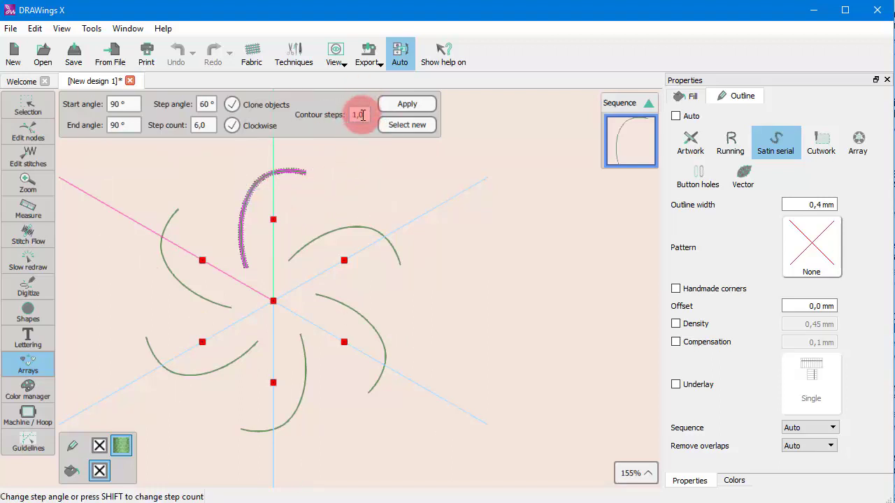
scroll(255, 293, "down", 4)
left_click(276, 295)
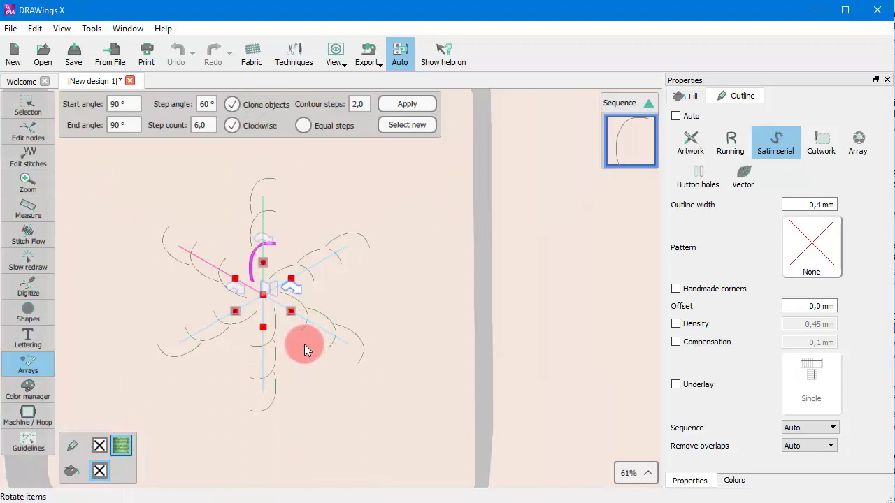
left_click(257, 276)
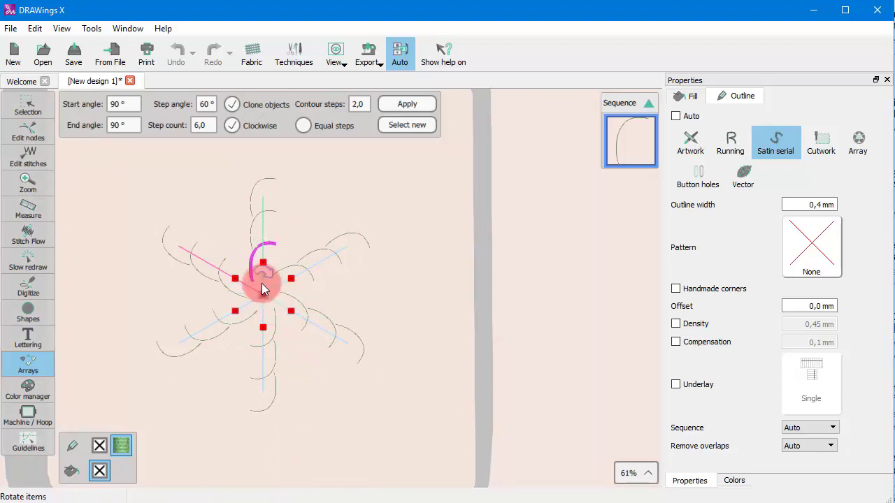
Turn the Equal steps option on and off again to compare the contour copies.
left_click(321, 126)
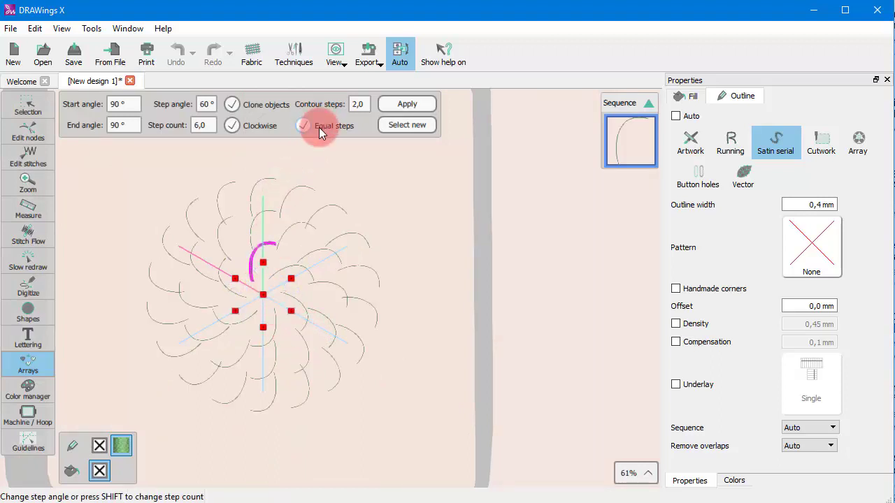
left_click(319, 130)
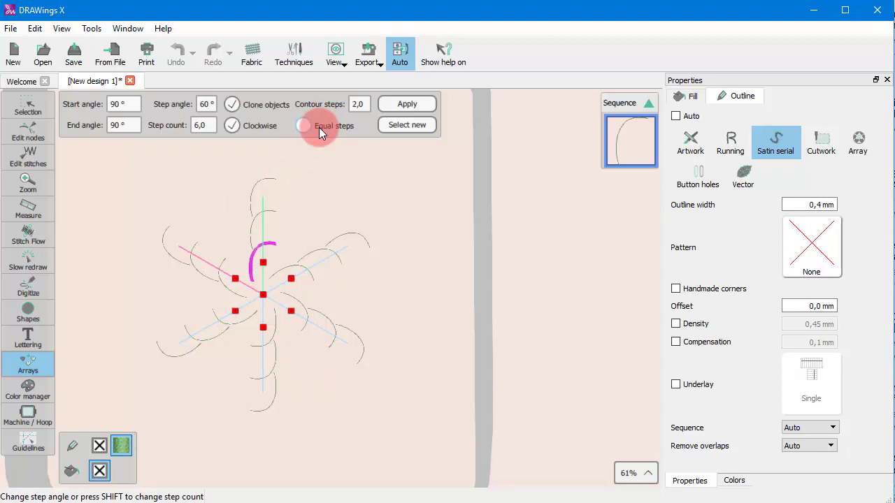
left_click(318, 127)
left_click(318, 127)
Set the array's contour steps to 0.
double_click(357, 104)
type("0")
key("Return")
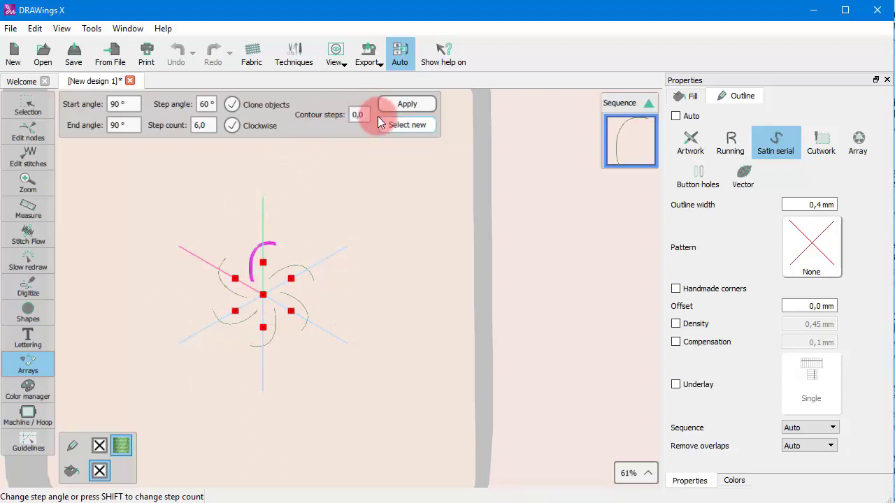
Adjust the array's first handle on the canvas to a start angle of 91° and a slightly smaller radius.
scroll(256, 309, "up", 4)
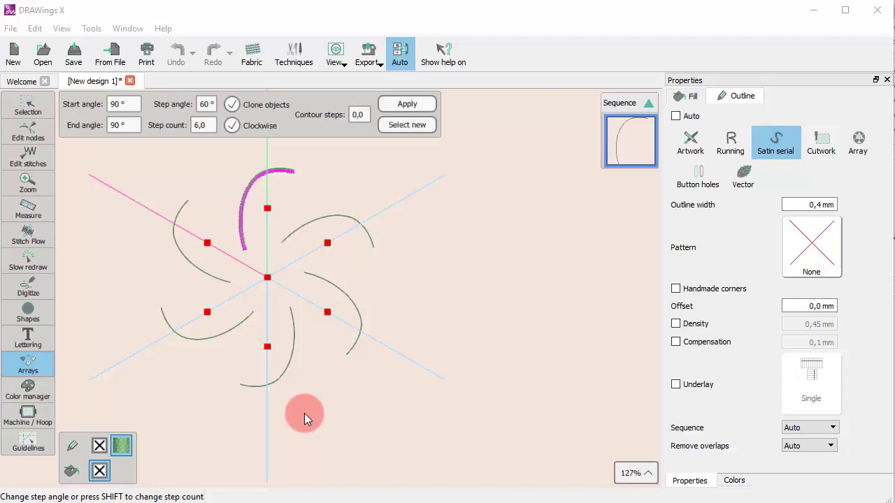
left_click(270, 211)
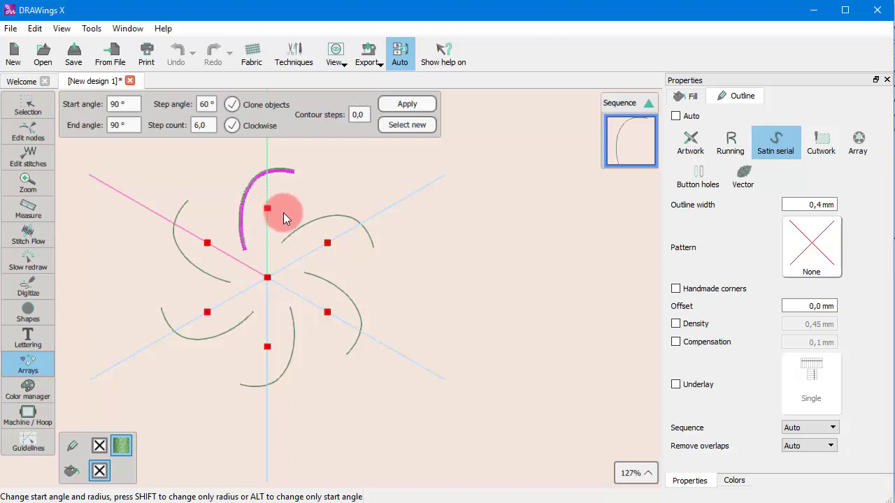
mouse_move(267, 206)
left_mouse_down()
mouse_move(319, 232)
mouse_move(264, 202)
mouse_move(267, 156)
mouse_move(263, 198)
mouse_move(315, 204)
mouse_move(360, 265)
mouse_move(325, 256)
mouse_move(325, 272)
mouse_move(310, 232)
mouse_move(287, 207)
mouse_move(260, 208)
mouse_move(268, 209)
mouse_move(269, 183)
mouse_move(268, 213)
left_mouse_up()
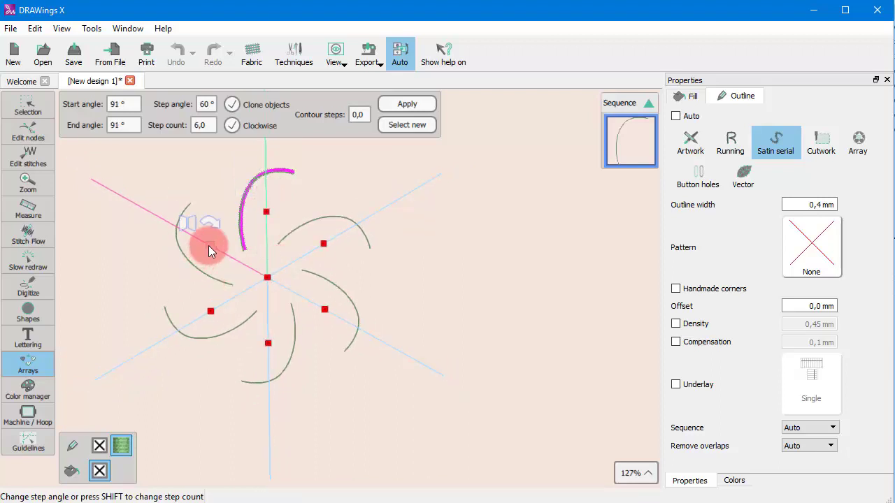
Adjust the array's end angle with its last handle, then reduce the step angle to 42° with the second handle.
mouse_move(208, 245)
left_mouse_down()
mouse_move(216, 309)
mouse_move(302, 315)
mouse_move(306, 277)
mouse_move(296, 309)
mouse_move(226, 250)
mouse_move(283, 327)
mouse_move(328, 273)
mouse_move(272, 304)
mouse_move(262, 232)
mouse_move(254, 281)
mouse_move(319, 290)
mouse_move(216, 259)
left_mouse_up()
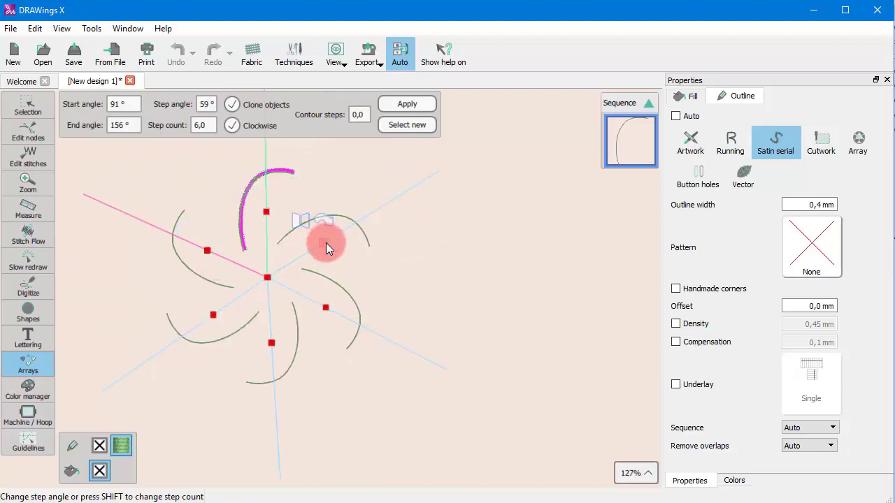
left_click_drag(326, 244, 332, 280)
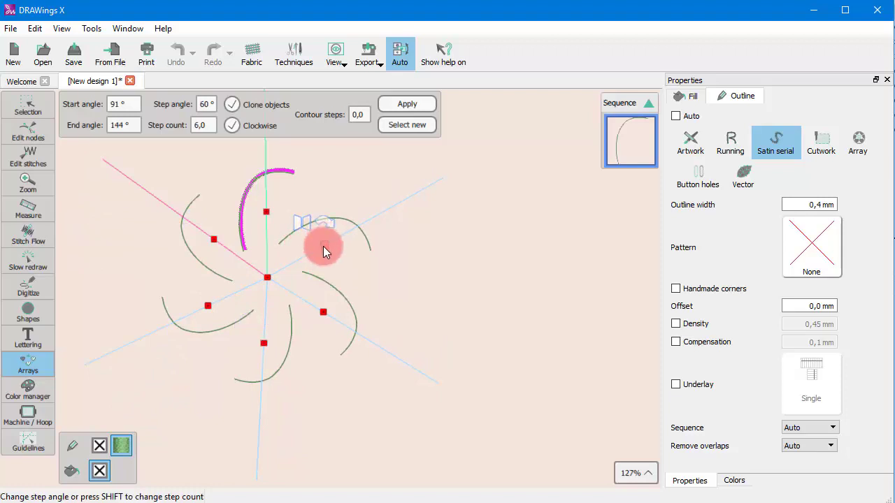
left_click_drag(324, 251, 302, 243)
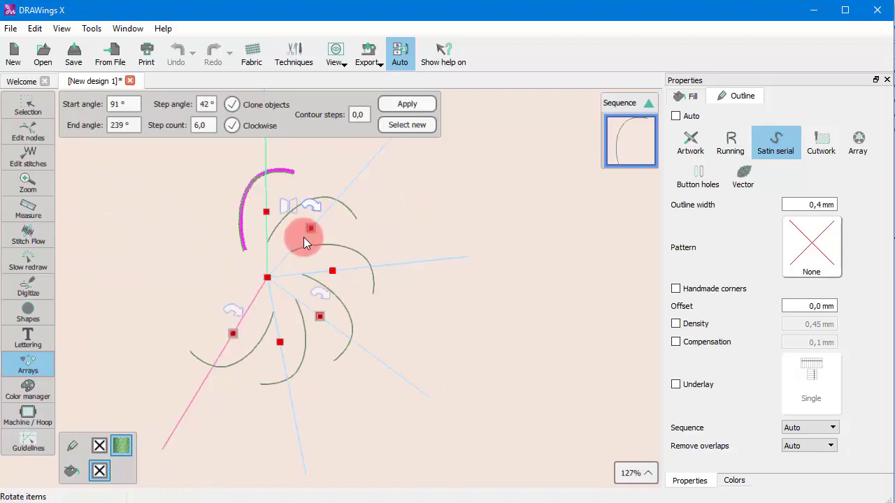
Reduce the step count to 3 with a copy's handle on the canvas, then increase it to 8.
key("shift")
mouse_move(310, 236)
left_mouse_down()
mouse_move(319, 279)
mouse_move(292, 335)
mouse_move(175, 313)
mouse_move(189, 226)
mouse_move(224, 210)
mouse_move(200, 317)
mouse_move(351, 314)
mouse_move(243, 358)
mouse_move(237, 234)
mouse_move(298, 345)
mouse_move(363, 291)
left_mouse_up()
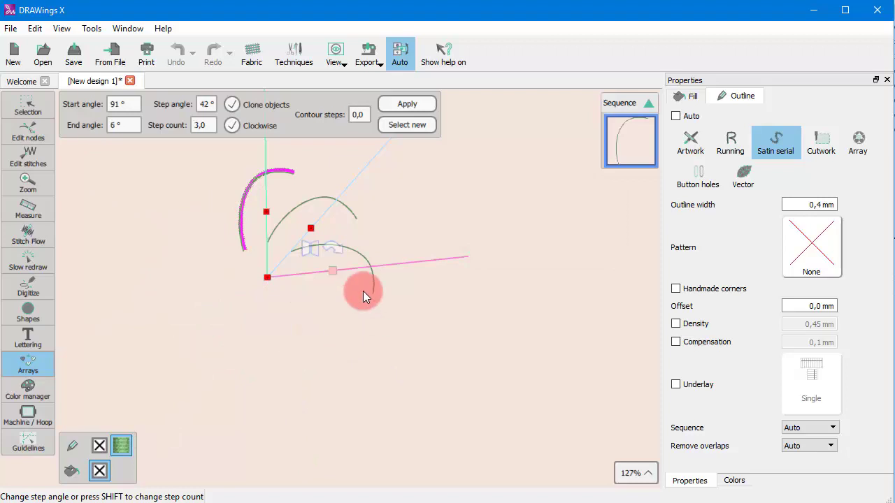
mouse_move(322, 350)
left_mouse_down()
mouse_move(240, 358)
mouse_move(169, 341)
mouse_move(161, 278)
mouse_move(196, 224)
left_mouse_up()
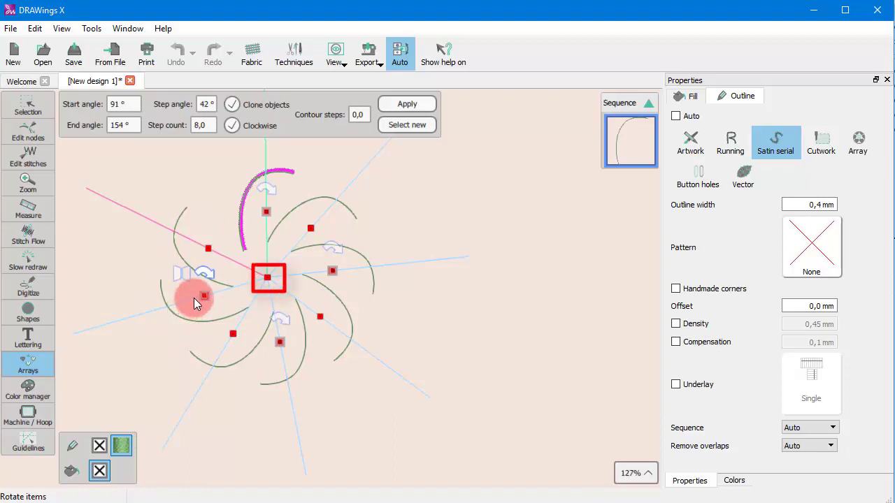
Move the whole circular array by its centre handle to the right of the original curve.
left_click(272, 285)
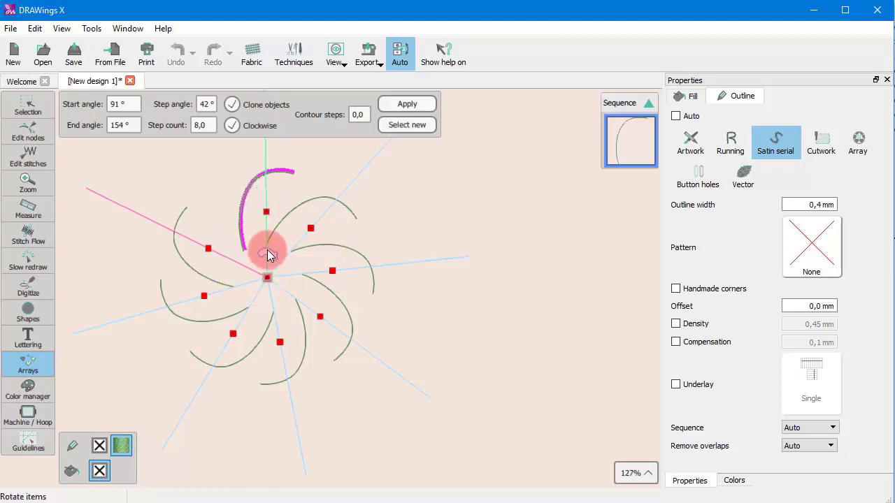
left_click_drag(269, 254, 415, 280)
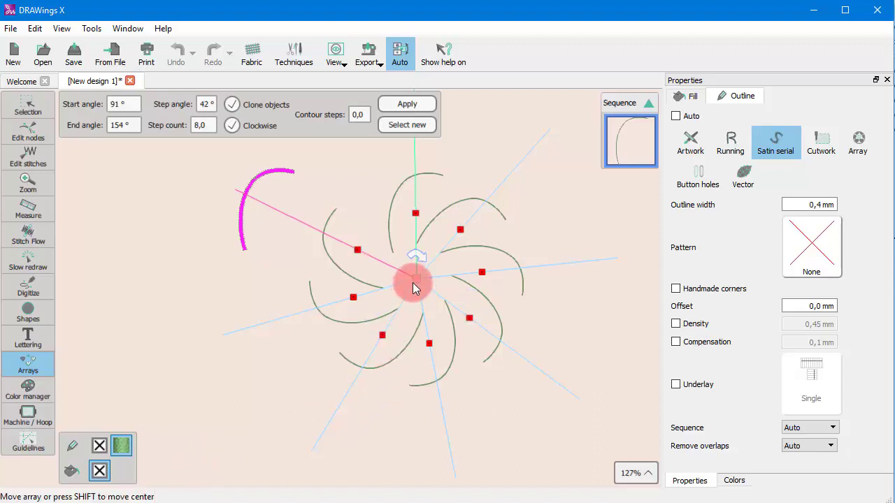
Try rotating every other curve of the circular array with the topmost copy's rotation handle.
left_click(417, 194)
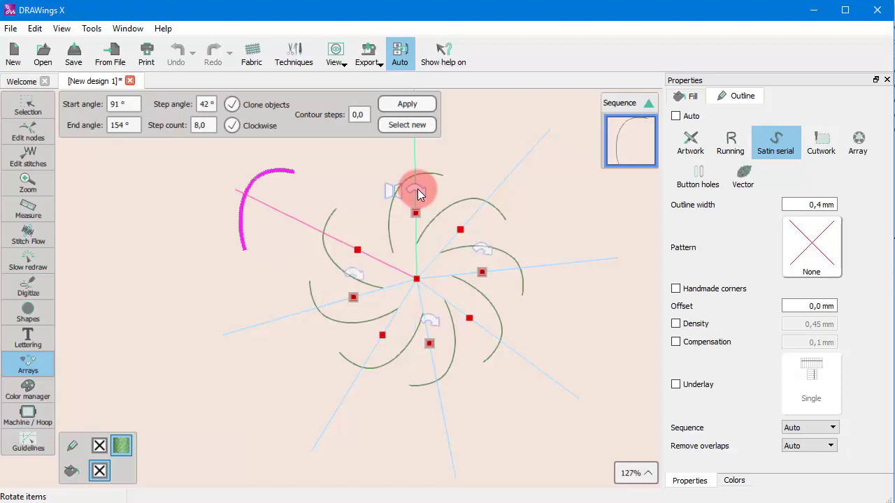
left_click(417, 194)
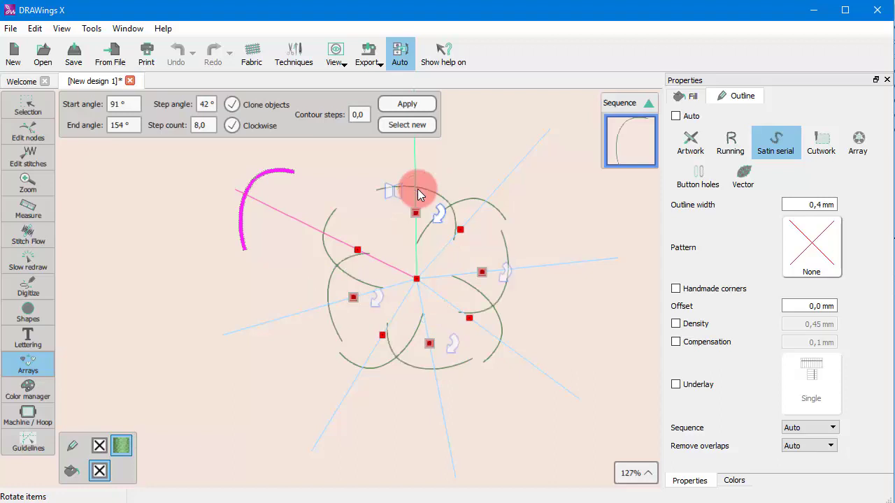
left_click_drag(418, 194, 392, 223)
Mirror every other curve of the circular array with the topmost copy's mirror handle.
left_click(388, 199)
left_click(386, 195)
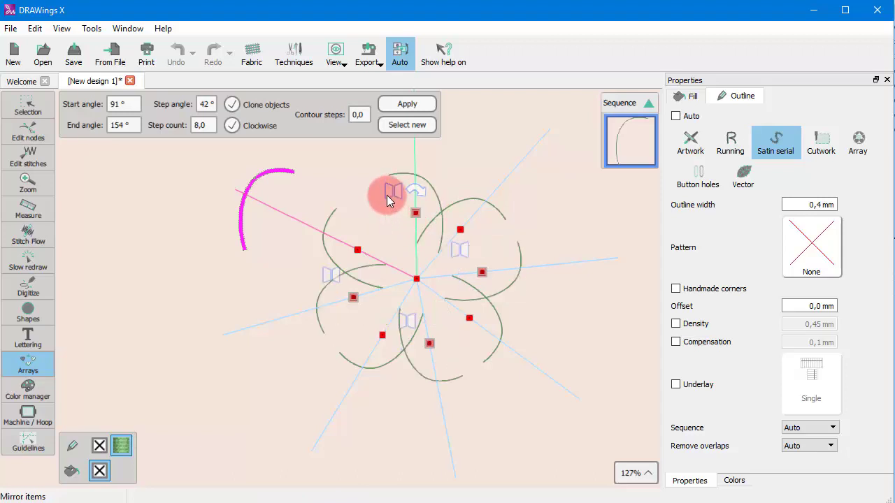
left_click(411, 325)
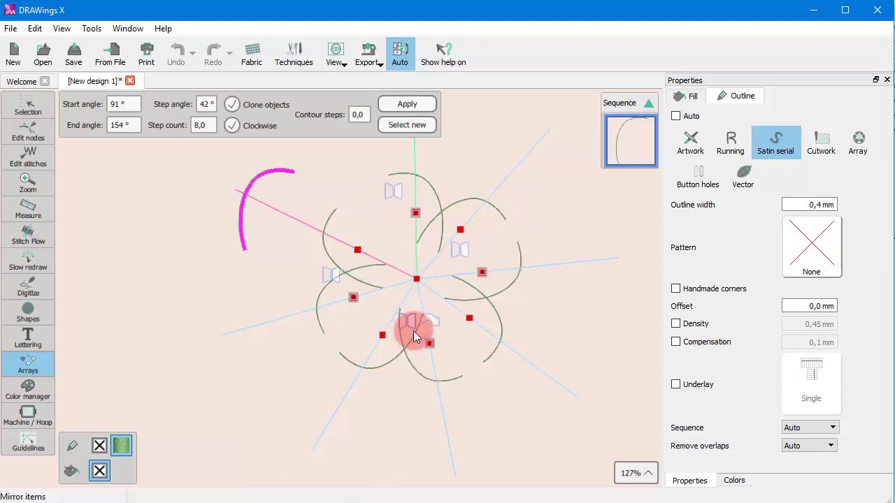
Adjust the array on the canvas to a full circle starting and ending at 90° with 45° steps and a smaller radius, and apply it.
left_click_drag(415, 356, 441, 231)
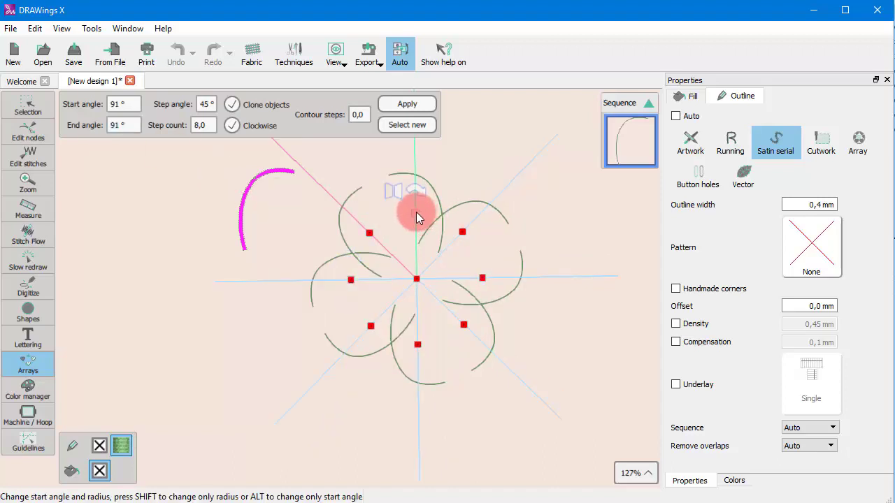
left_click_drag(416, 211, 416, 241)
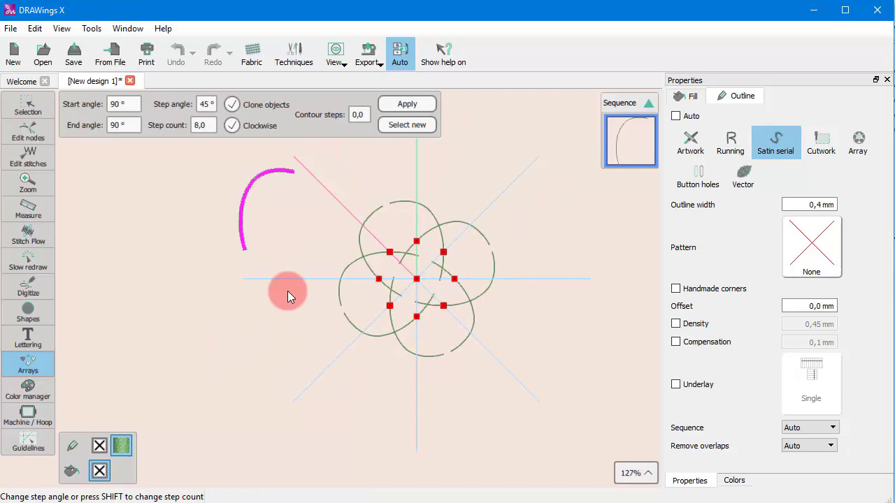
left_click(421, 108)
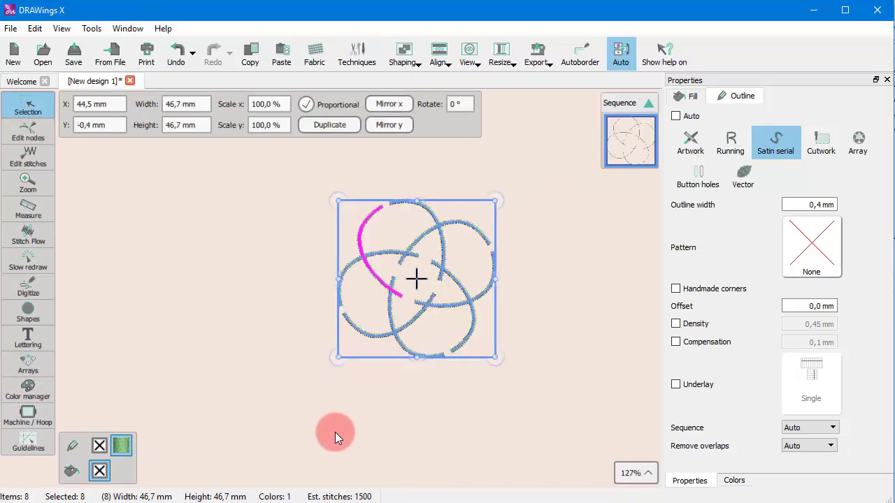
Edit the nodes of the array's upper-left curve, moving its inner end node closer to the array's centre to reshape the petals.
scroll(475, 283, "up", 4)
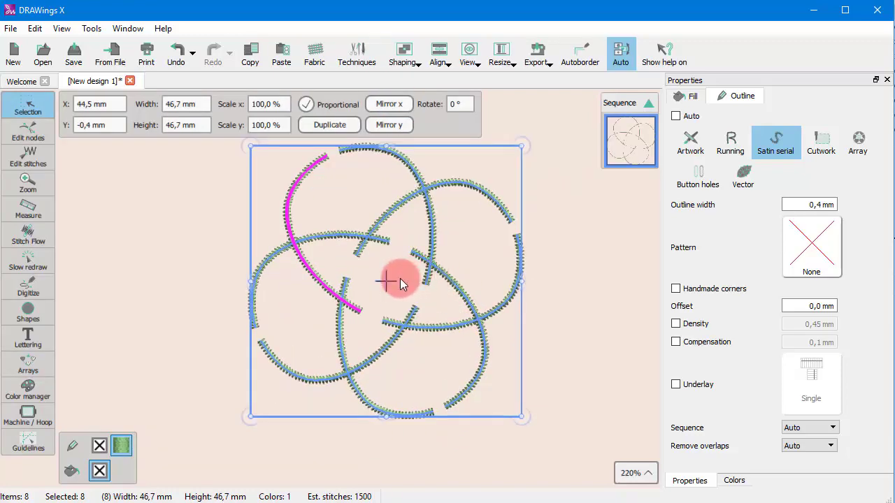
scroll(335, 286, "down", 3)
scroll(308, 266, "up", 1)
scroll(527, 345, "up", 1)
left_click(532, 352)
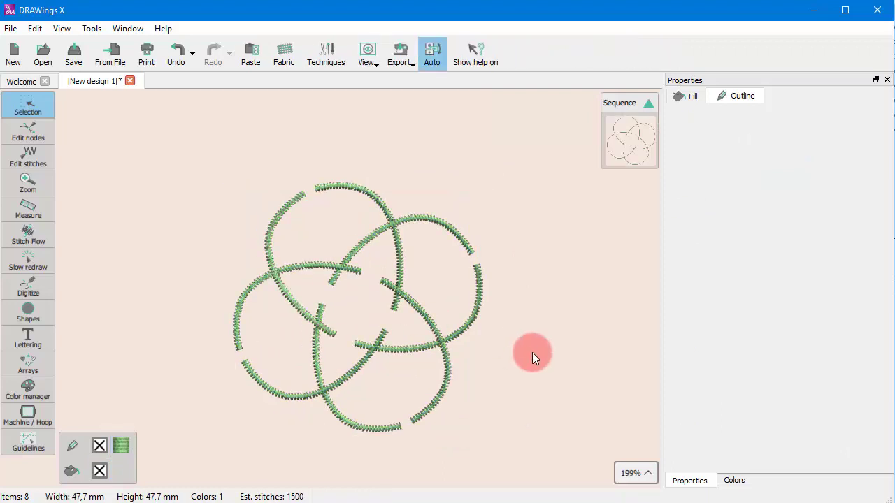
left_click(286, 298)
left_click(25, 133)
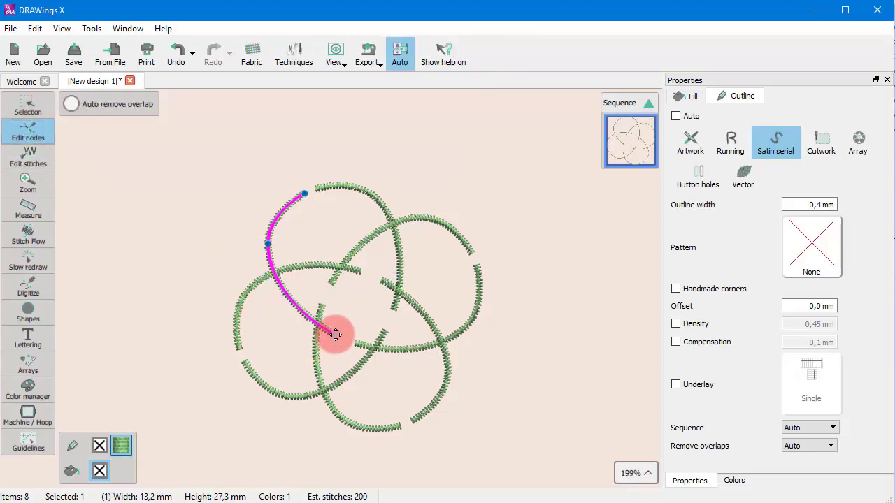
left_click_drag(335, 335, 345, 307)
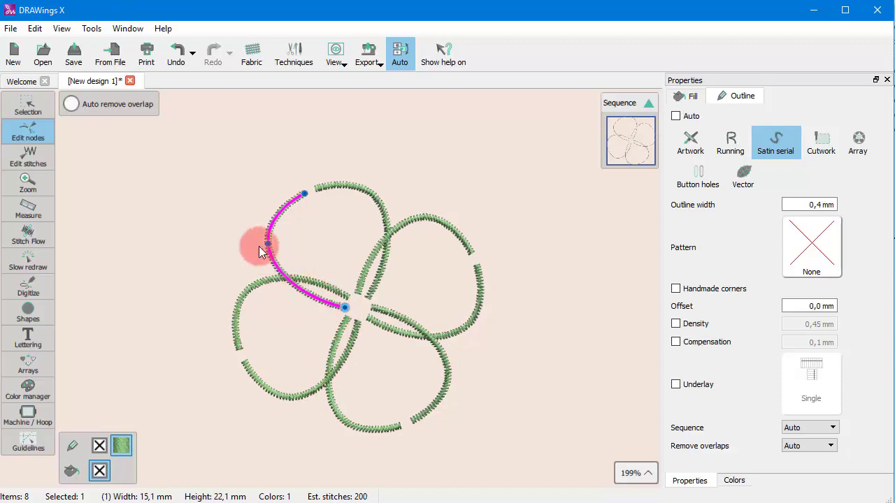